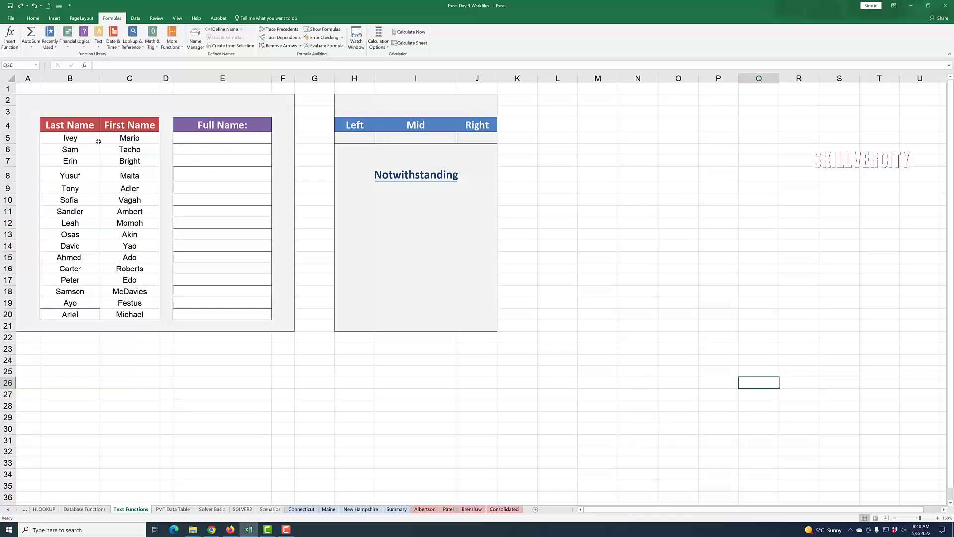
Step: Examine the last and first name entries in rows 5 to 7 and the empty Full Name column
left_click(81, 140)
left_click(122, 141)
left_click(80, 140)
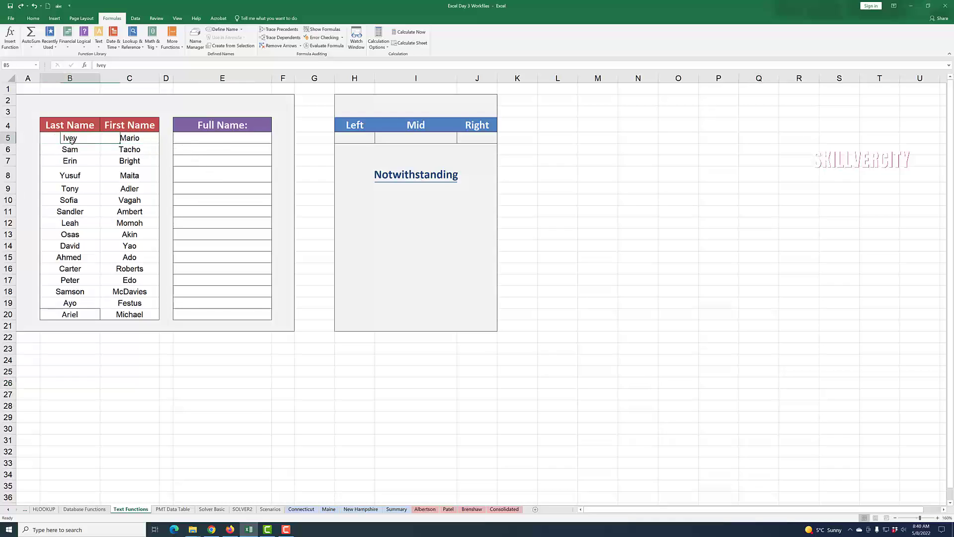
left_click(125, 141)
left_click(80, 151)
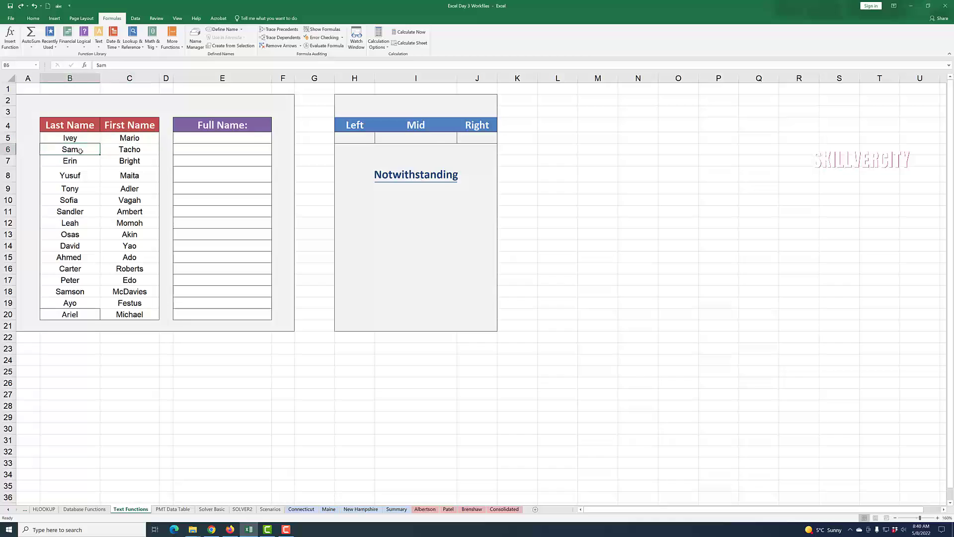
left_click(127, 157)
left_click(74, 163)
left_click(124, 161)
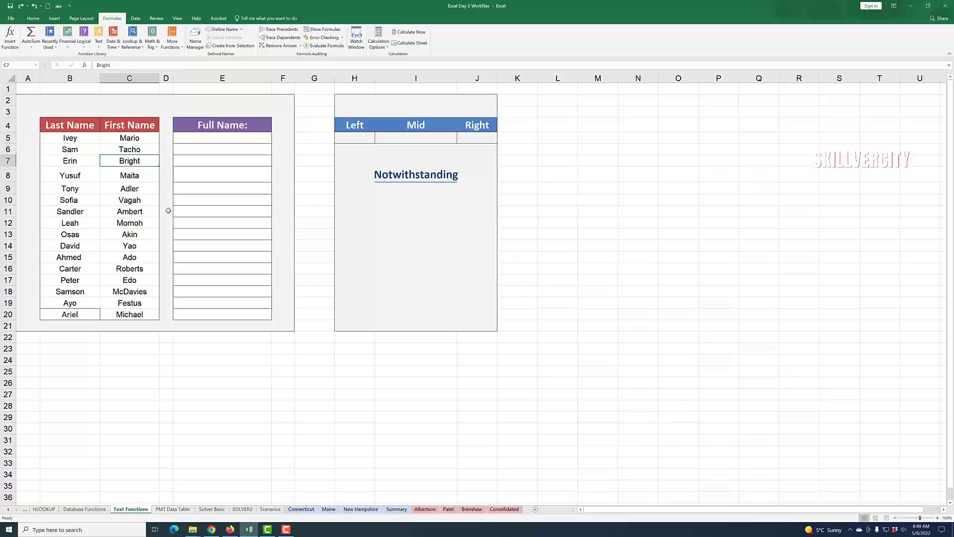
left_click(216, 190)
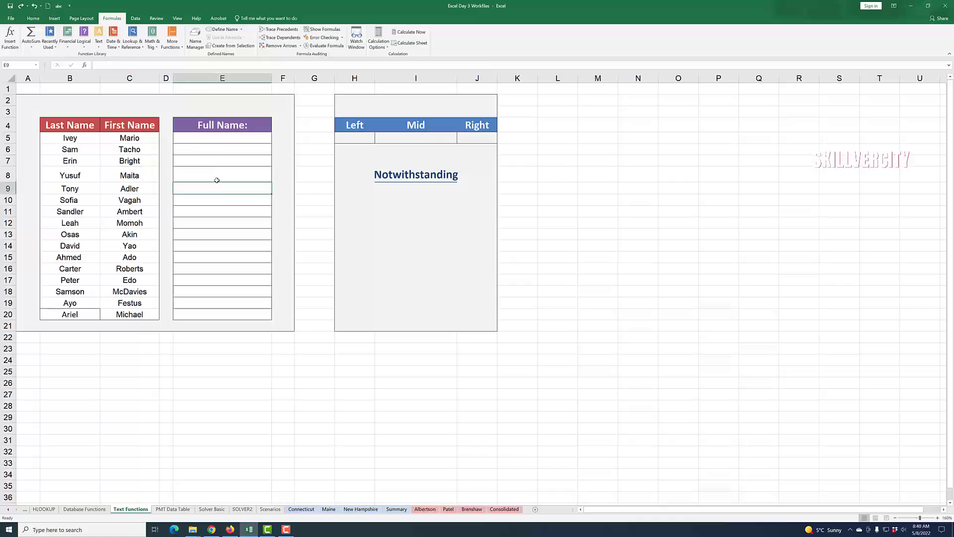
Step: Insert a CONCAT function in E5 with the first name cell C5 as its first text argument
left_click(219, 141)
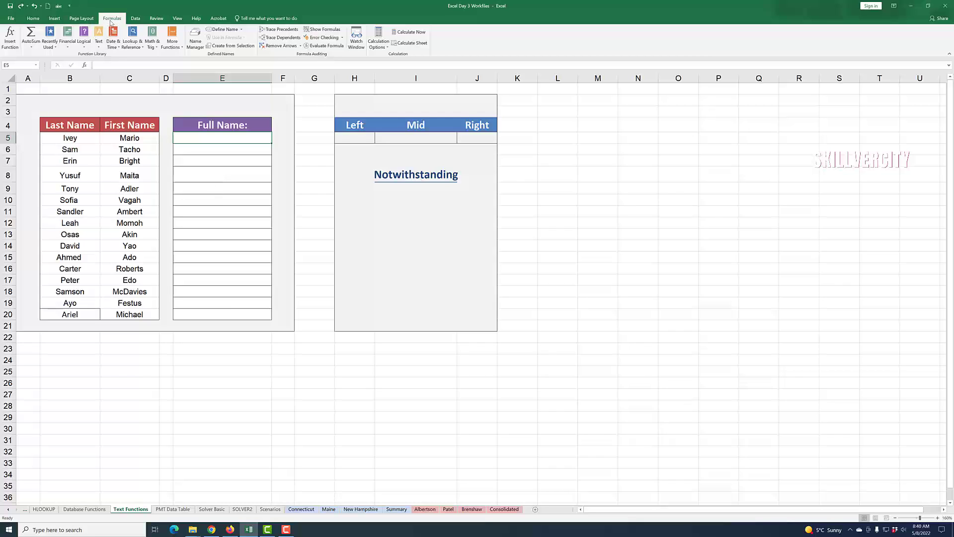
left_click(99, 49)
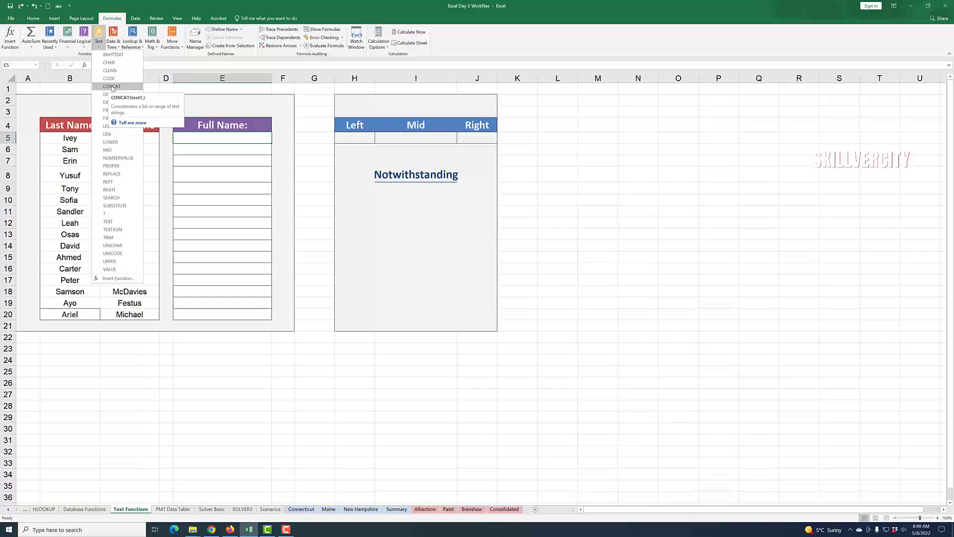
left_click(113, 87)
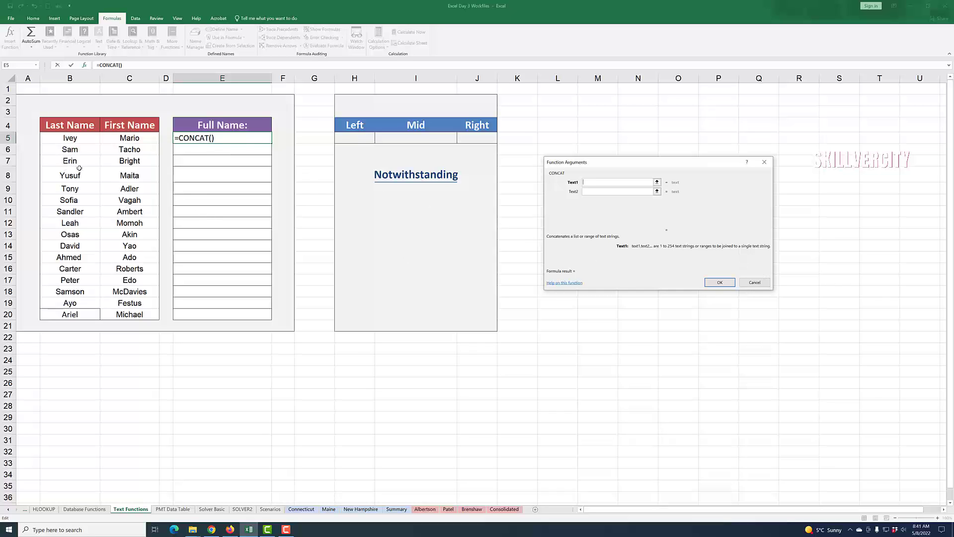
left_click(128, 138)
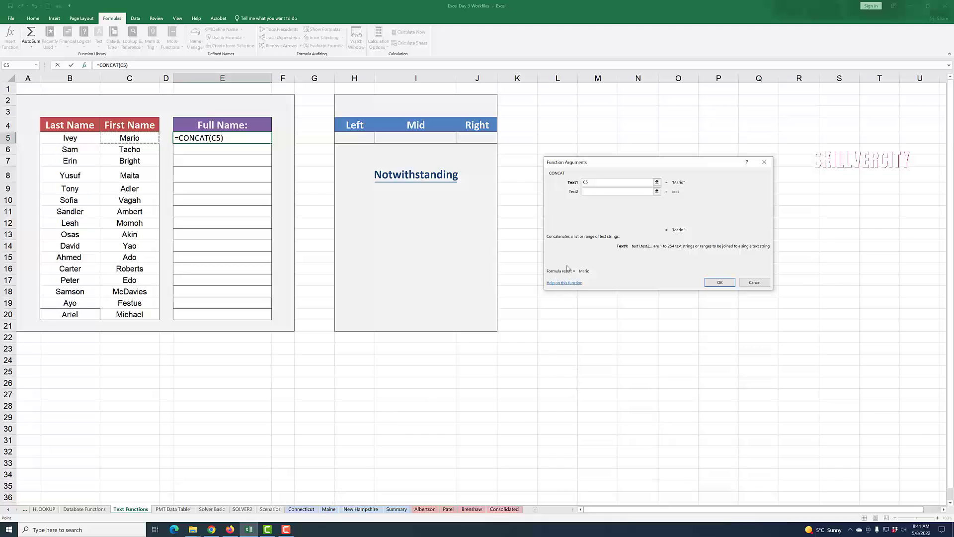
Step: Add a quoted space " " and the last name cell B5 as the second and third CONCAT arguments, and complete the formula
left_click(595, 192)
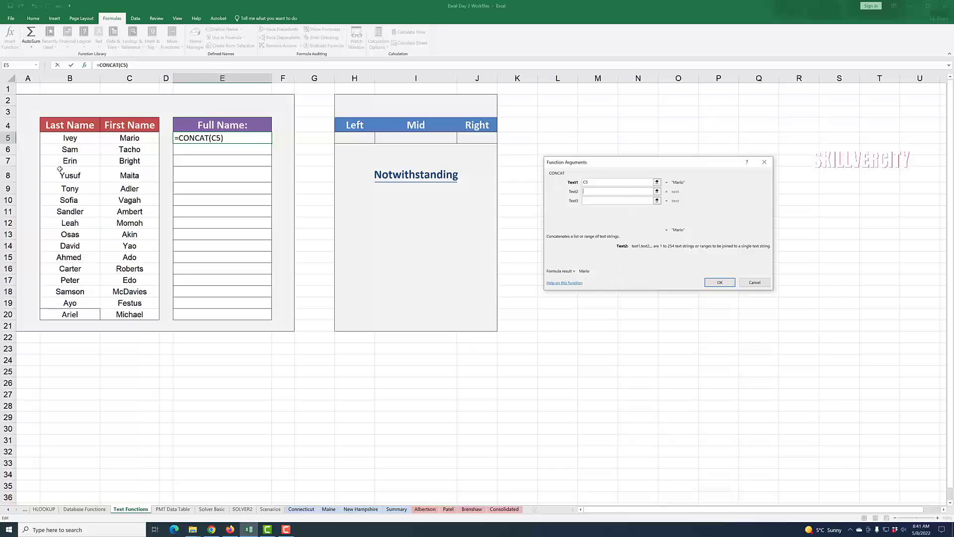
left_click(65, 142)
key("BackSpace")
key("BackSpace")
type("\" \"")
left_click(587, 201)
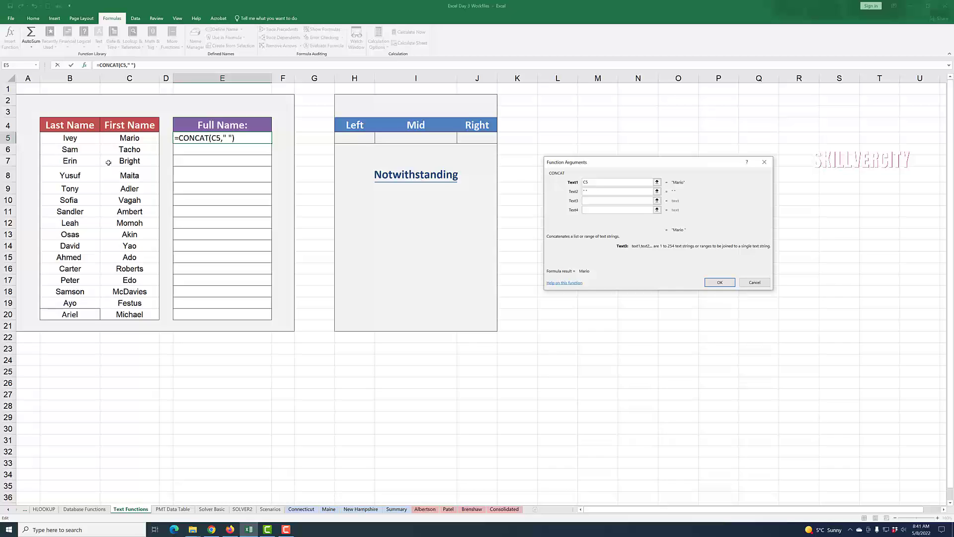
left_click(72, 138)
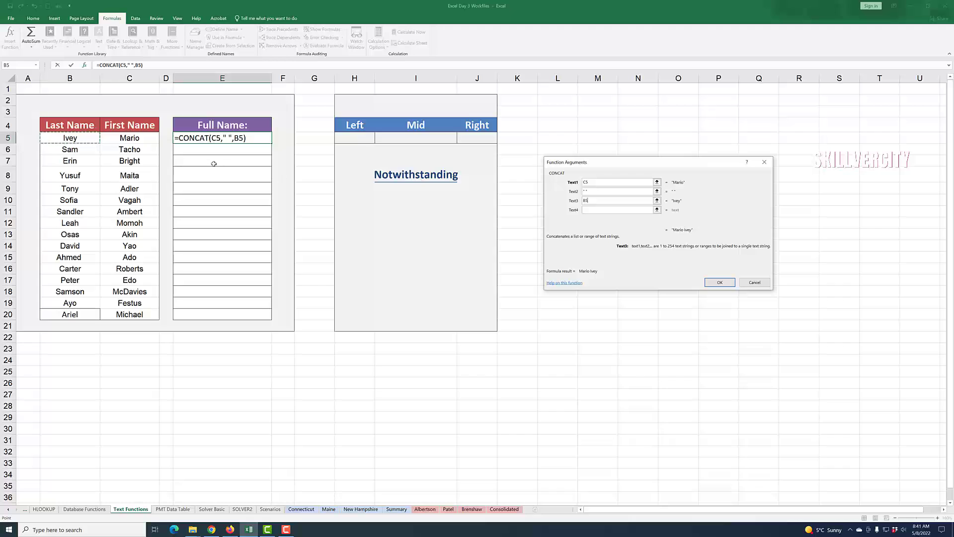
left_click(720, 282)
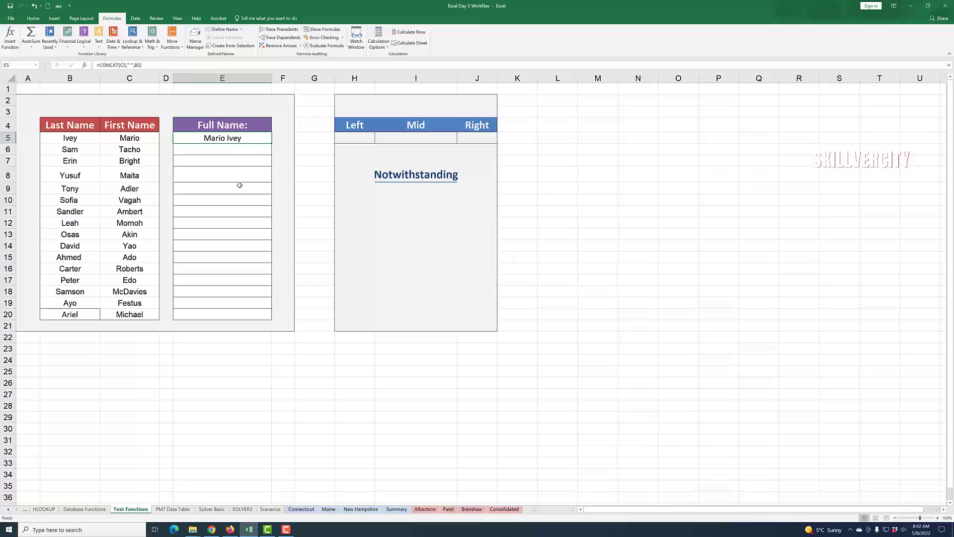
left_click(208, 151)
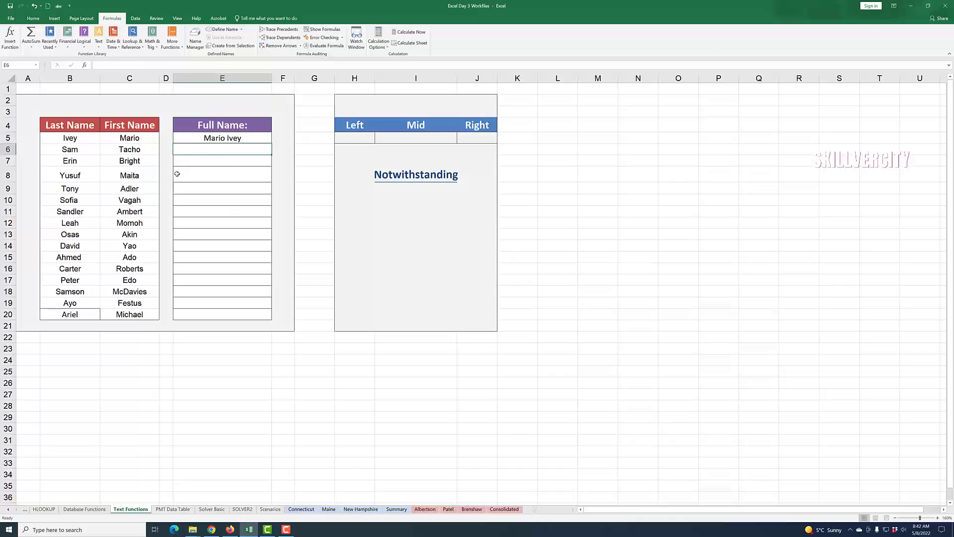
left_click(202, 160)
left_click(207, 148)
left_click(222, 163)
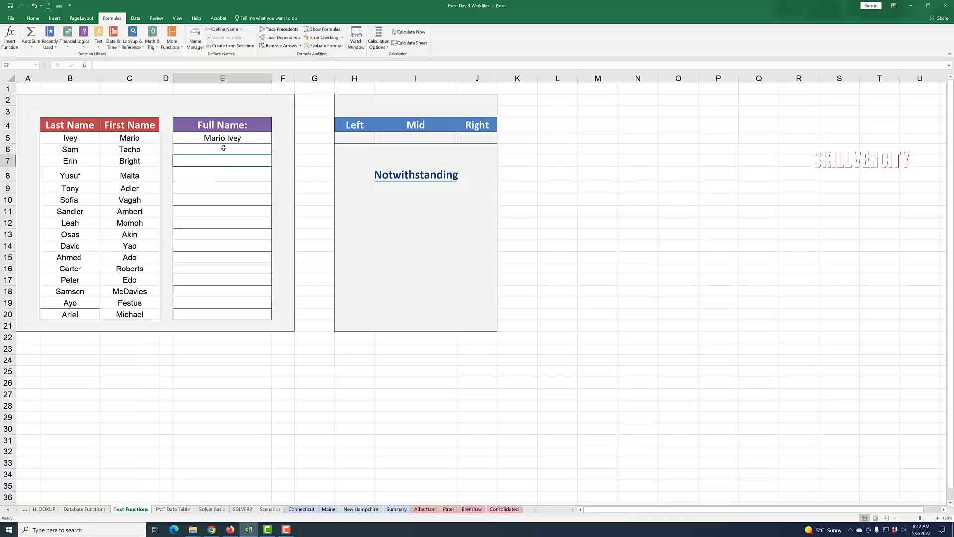
Step: Build a CONCAT formula in E6 that joins C6, a quoted space " " and B6
left_click(223, 148)
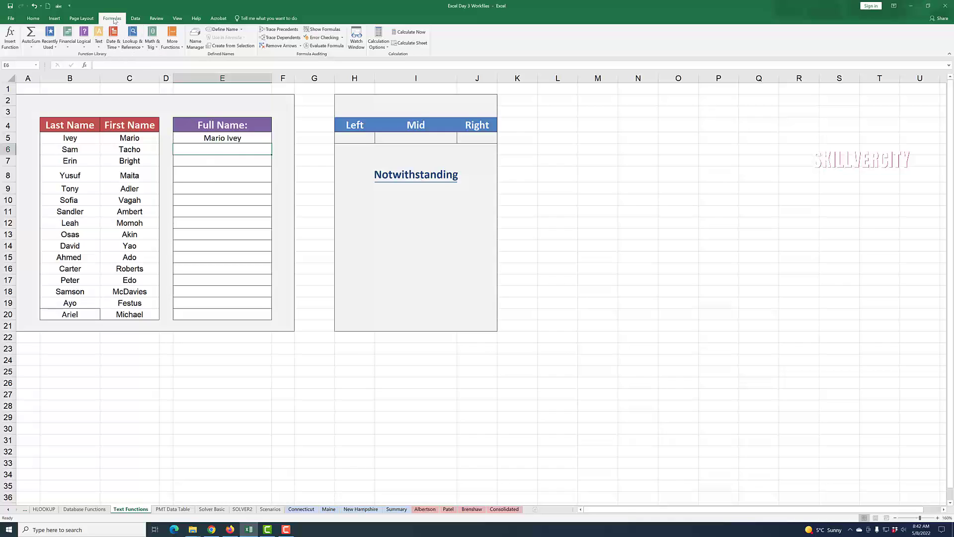
left_click(99, 44)
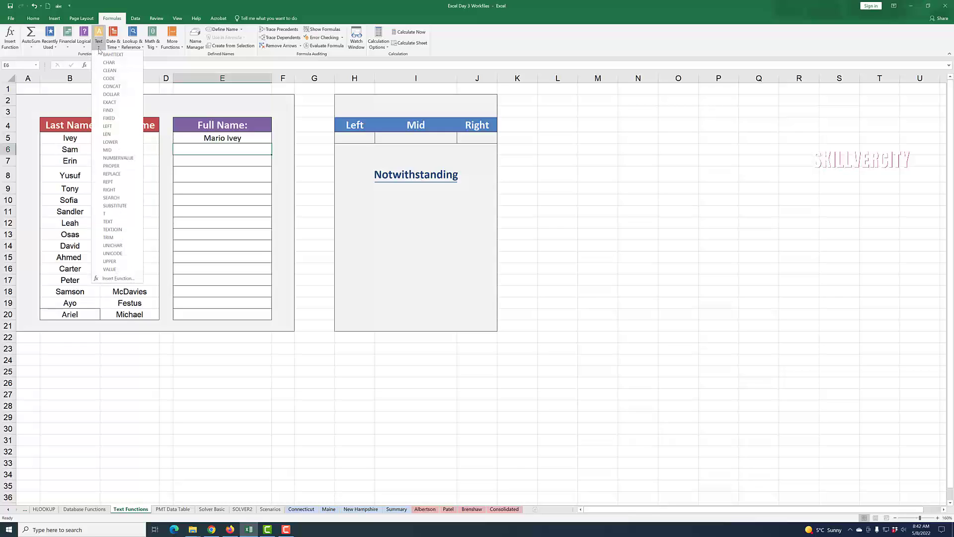
left_click(114, 87)
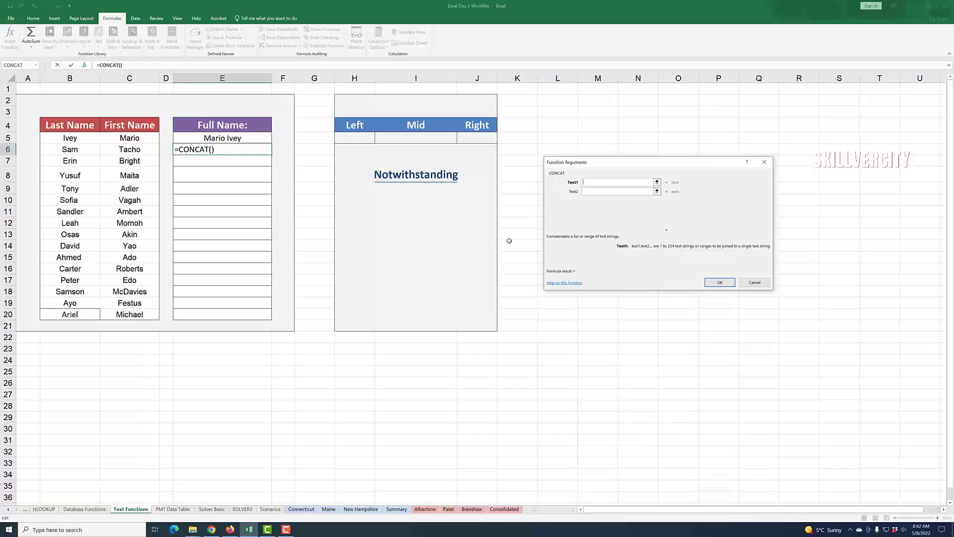
left_click(596, 182)
left_click(126, 151)
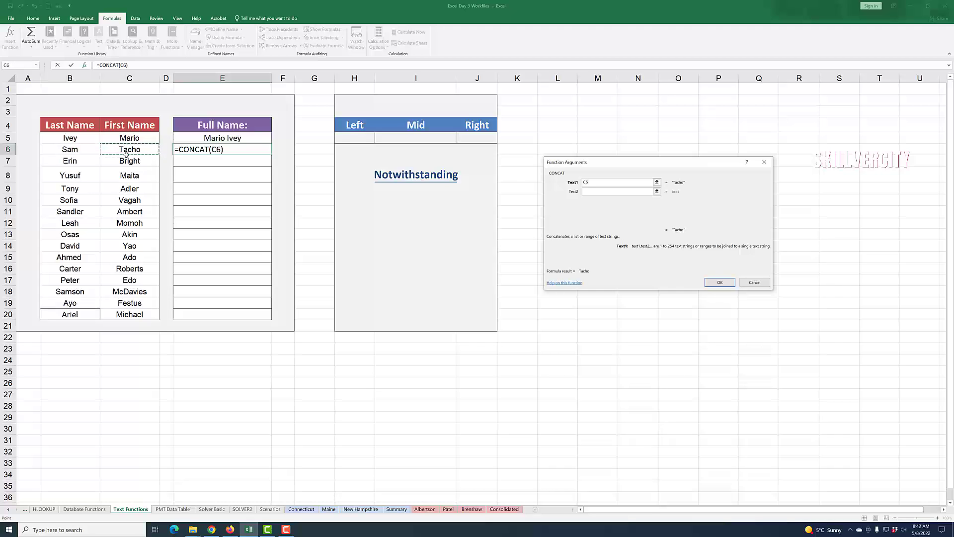
left_click(599, 192)
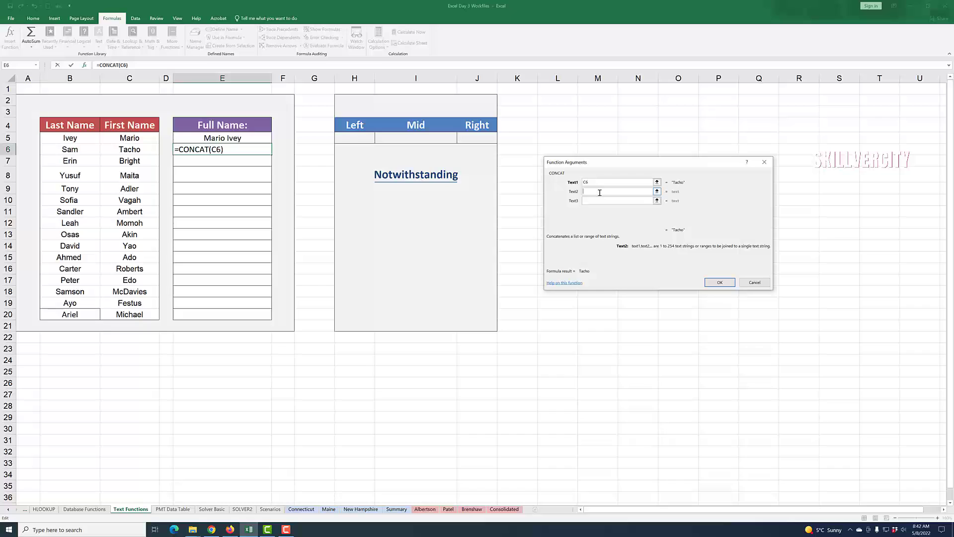
type("\" \"")
left_click(592, 199)
left_click(72, 150)
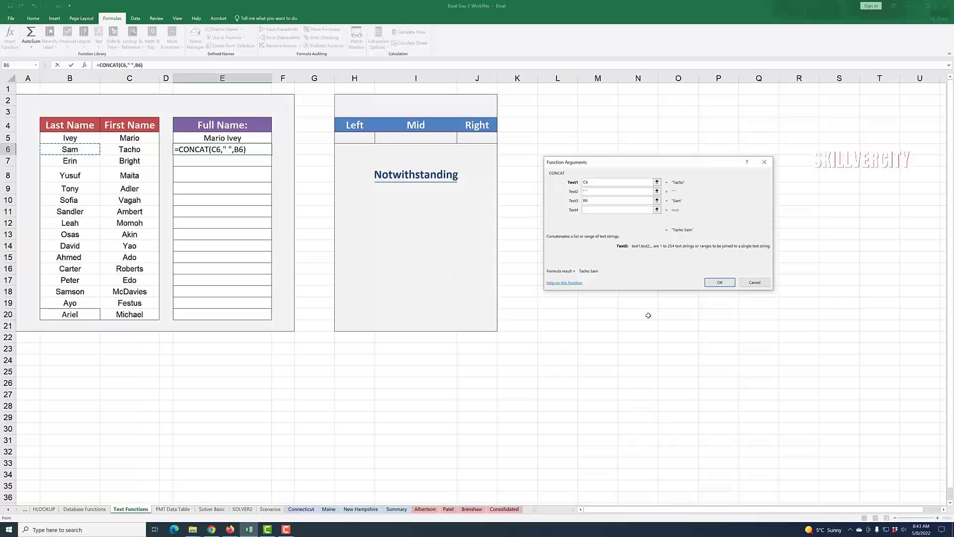
left_click(720, 281)
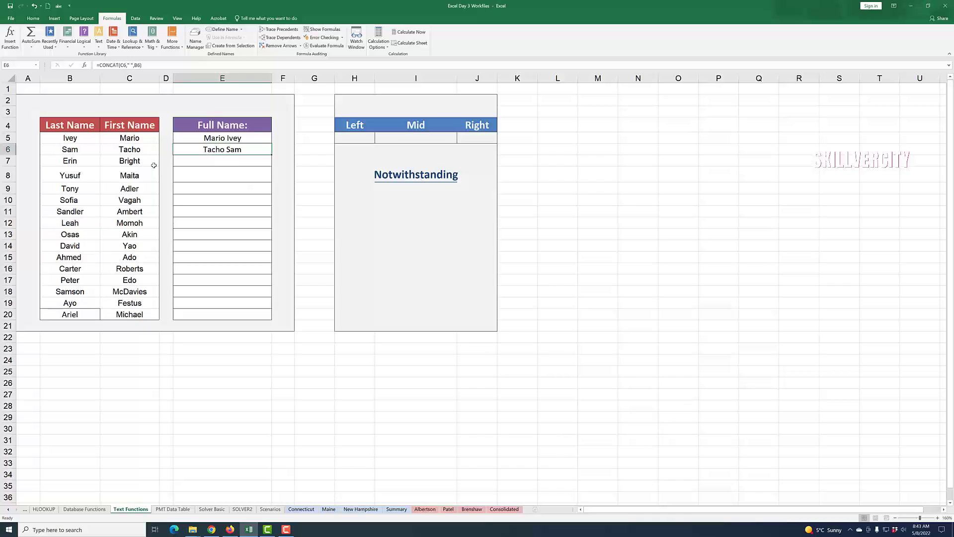
Step: Fill the CONCAT formula from E6 down through E20 in the Full Name column
left_click(246, 170)
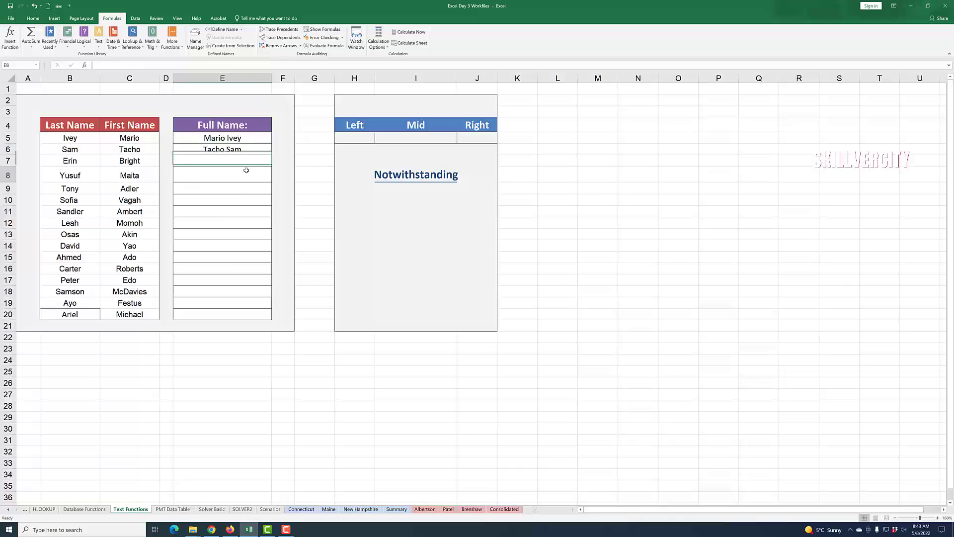
left_click(249, 149)
left_click_drag(271, 154, 270, 322)
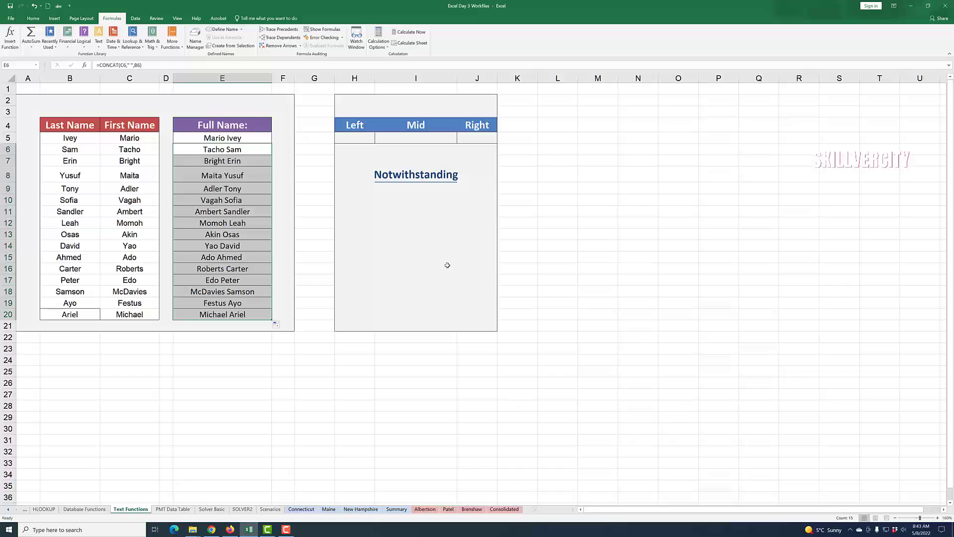
left_click(570, 233)
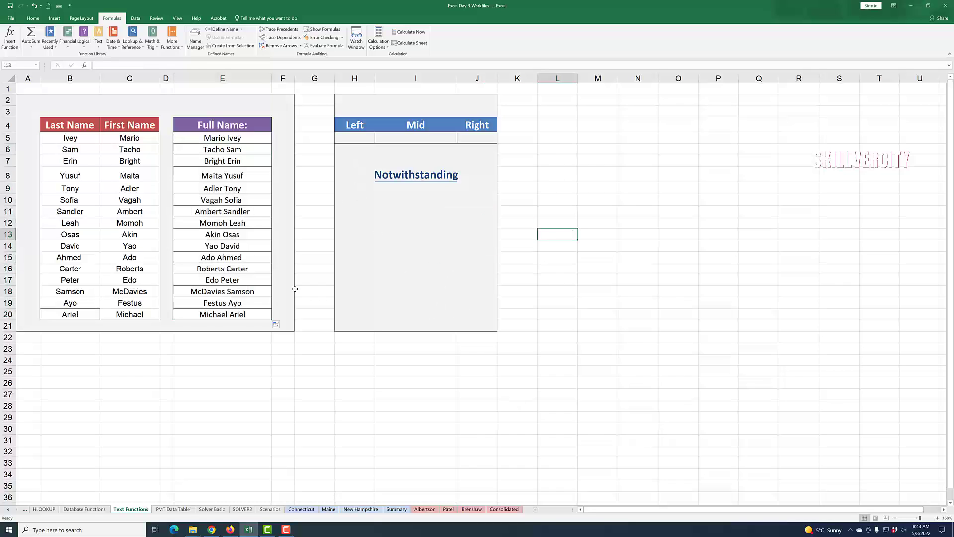
Step: Examine the empty Left, Mid and Right cells H5 to J5 above the word Notwithstanding
left_click_drag(357, 135, 397, 140)
left_click(487, 141)
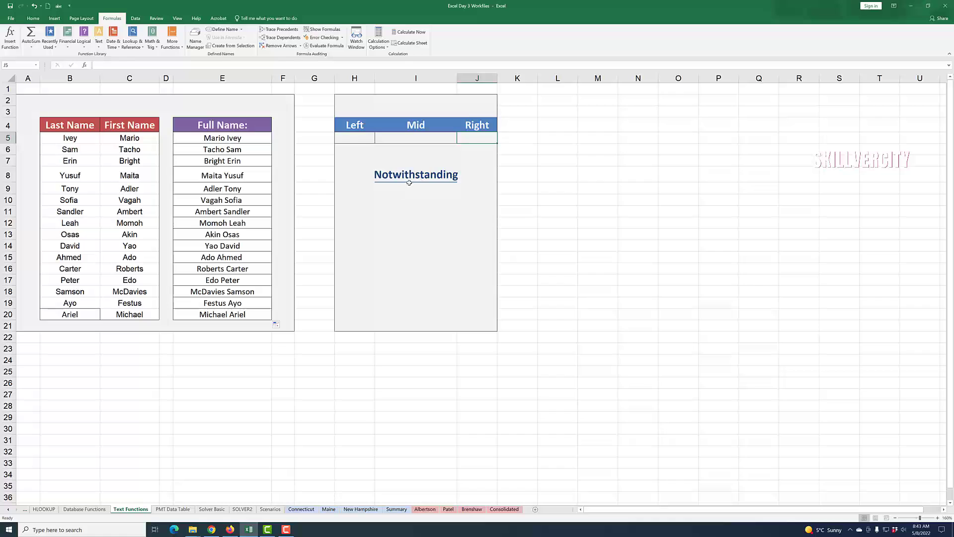
left_click(356, 142)
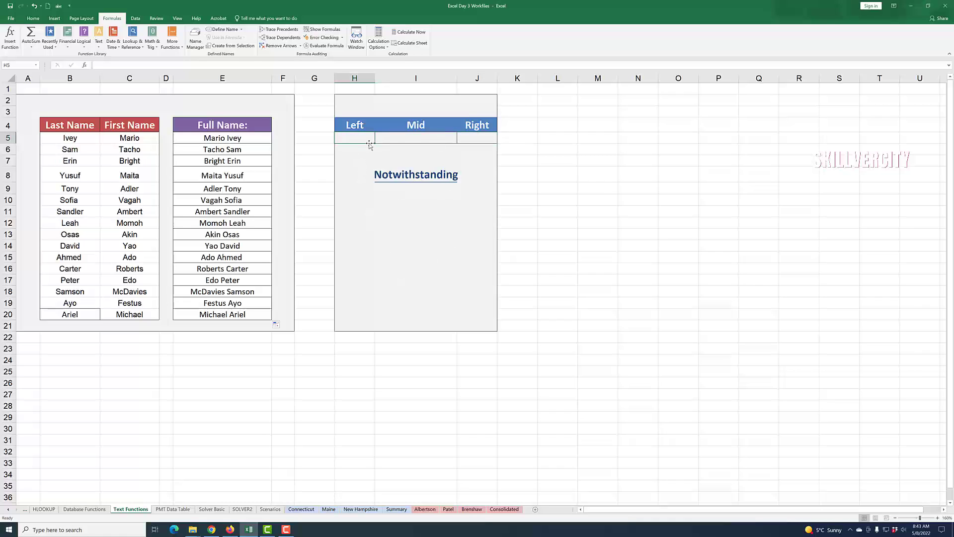
left_click(401, 139)
left_click(474, 143)
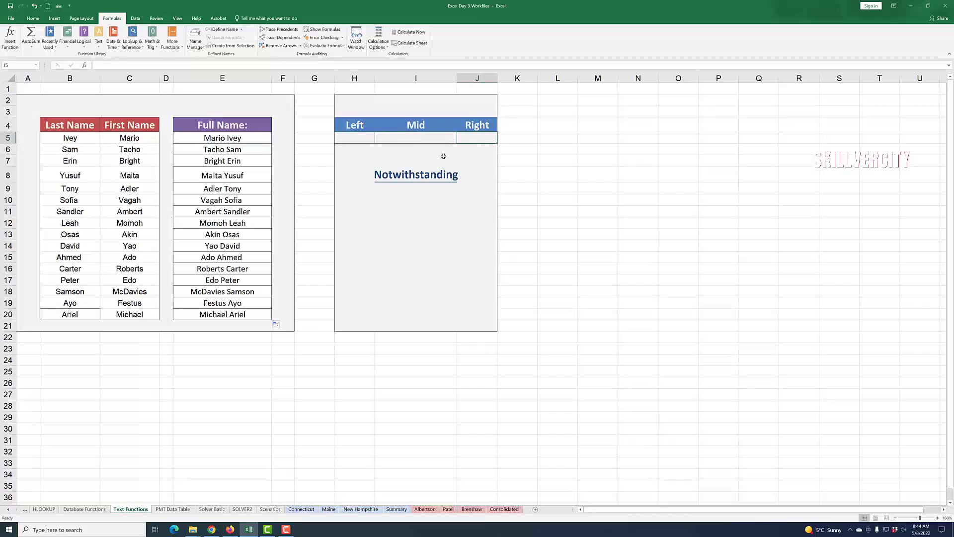
left_click(359, 141)
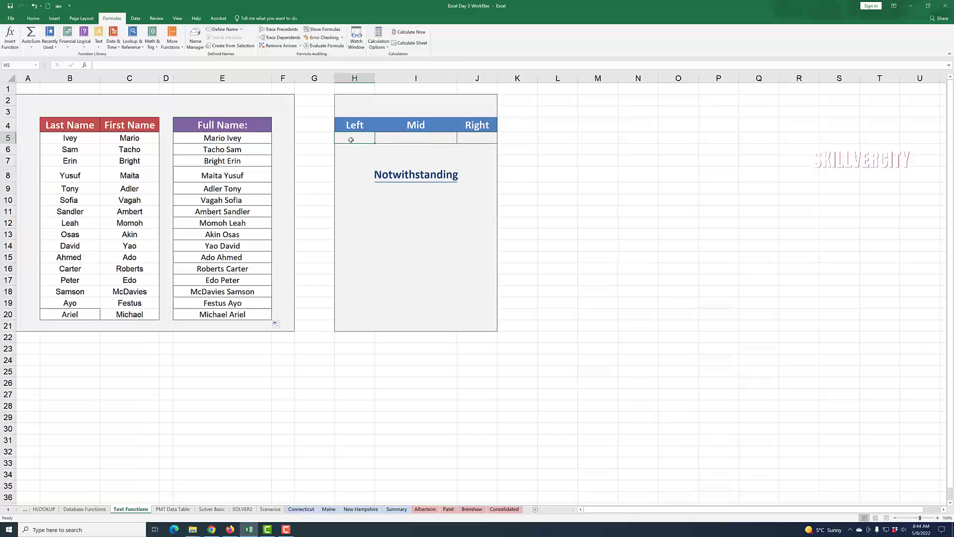
left_click(423, 141)
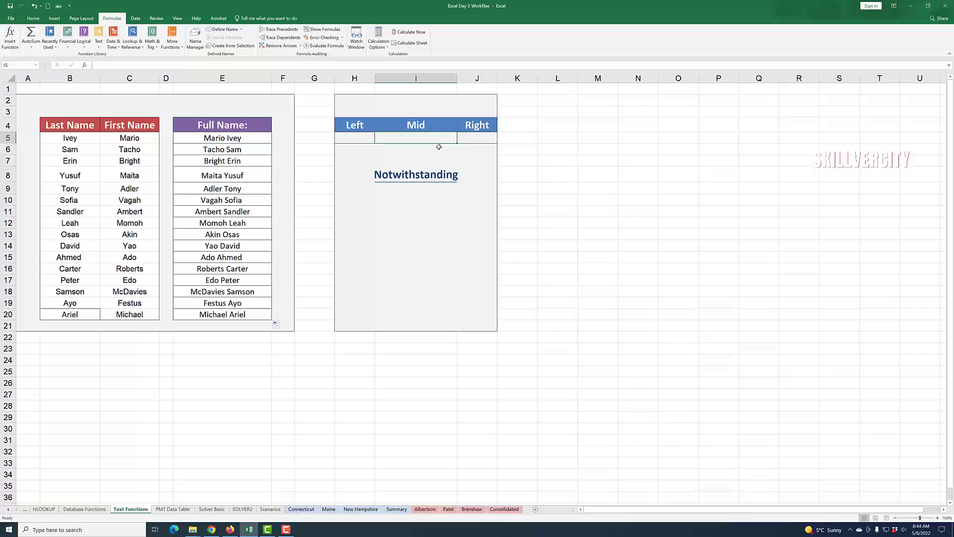
left_click(473, 142)
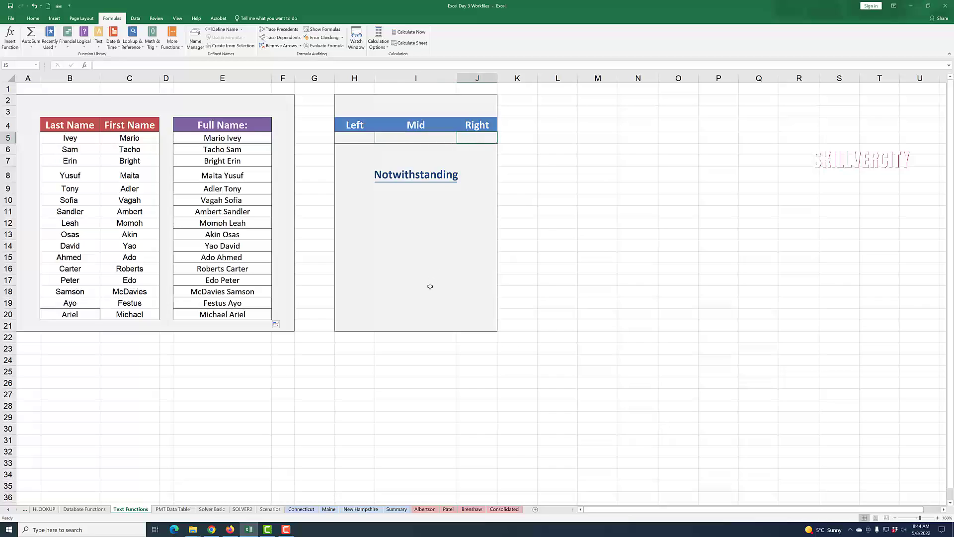
Step: Insert a LEFT function in H5 that extracts 3 characters from the word in I8
left_click(354, 140)
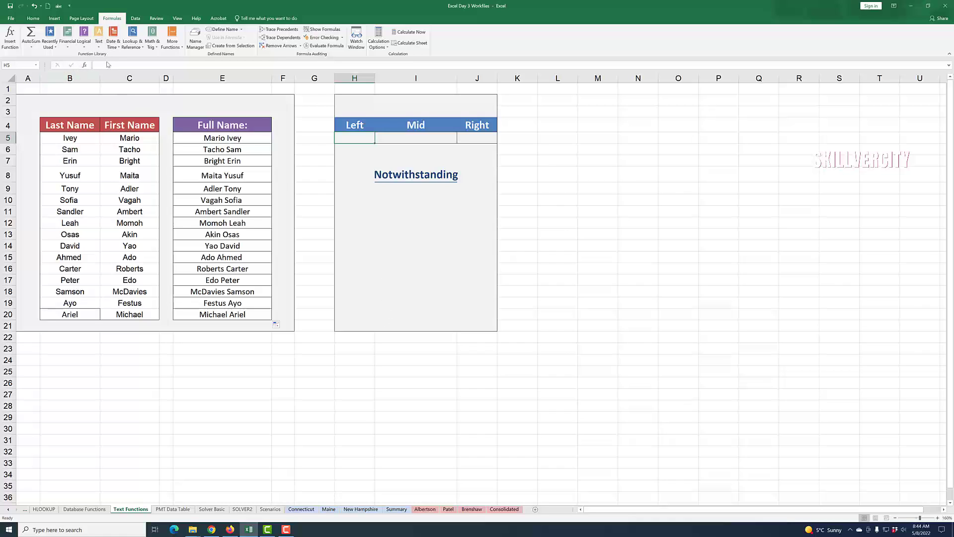
left_click(99, 47)
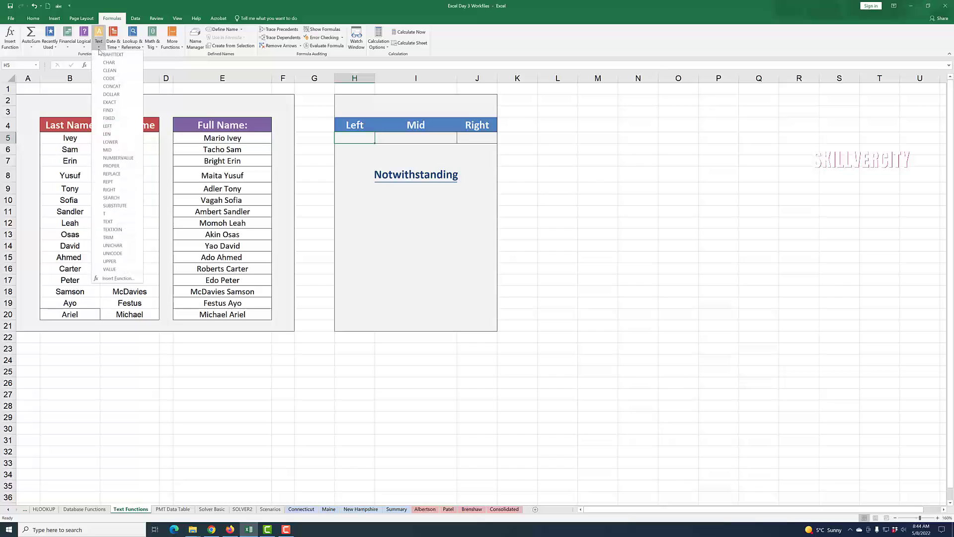
left_click(118, 133)
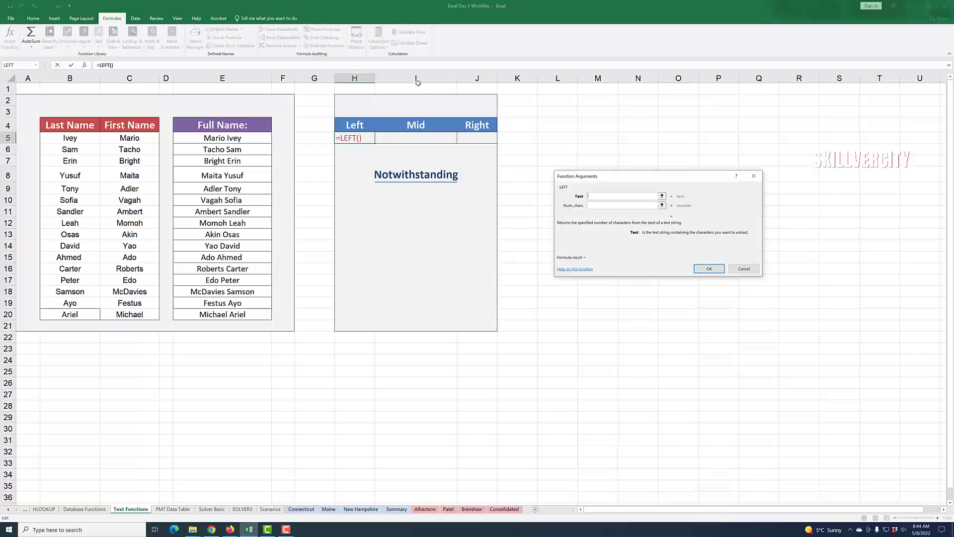
left_click(426, 178)
left_click(602, 206)
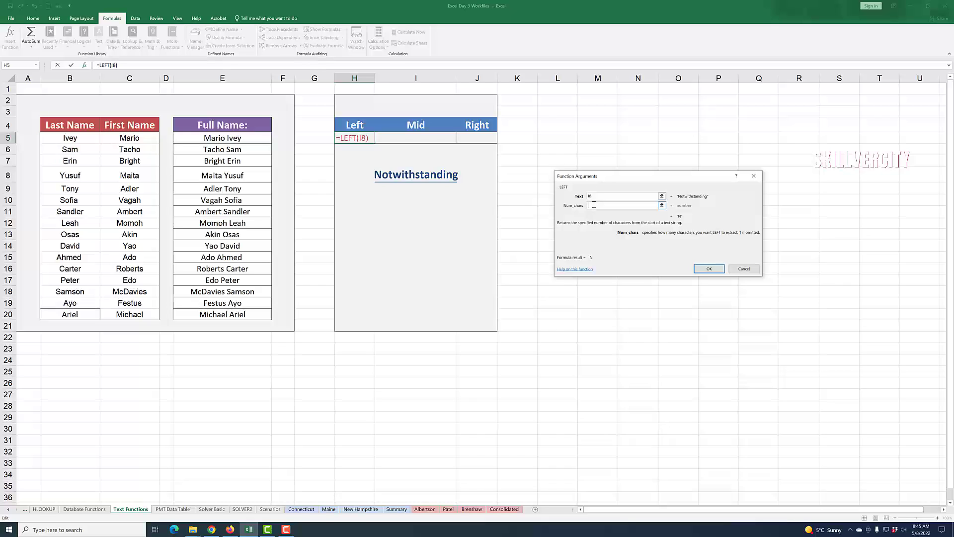
type("3")
left_click(709, 268)
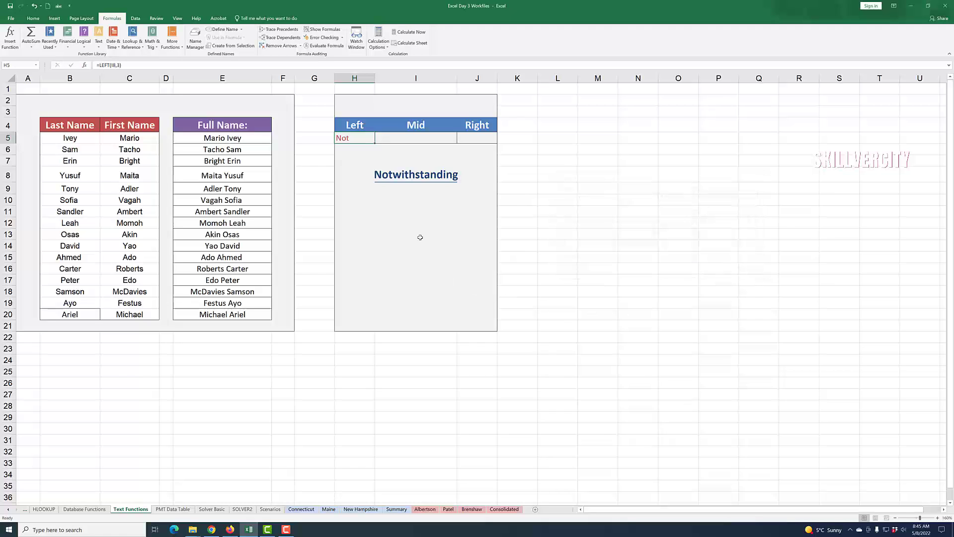
Step: Insert a MID function in I5 that extracts 4 characters from the word in I8, starting at character 4
left_click(414, 139)
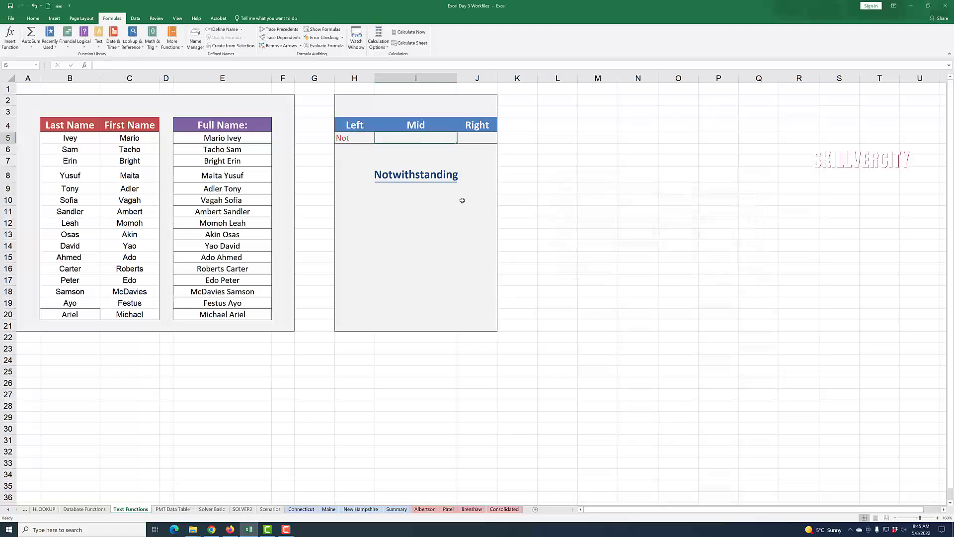
left_click(99, 48)
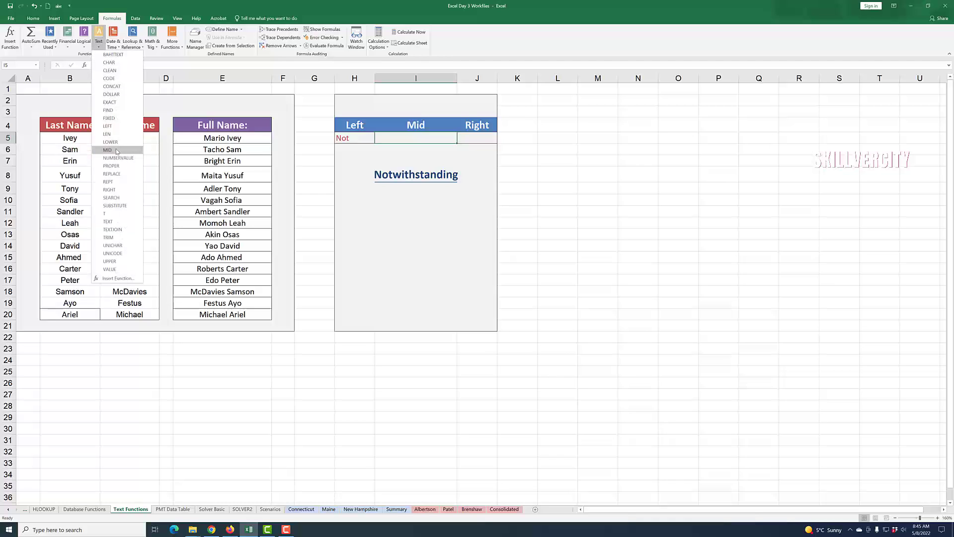
left_click(108, 150)
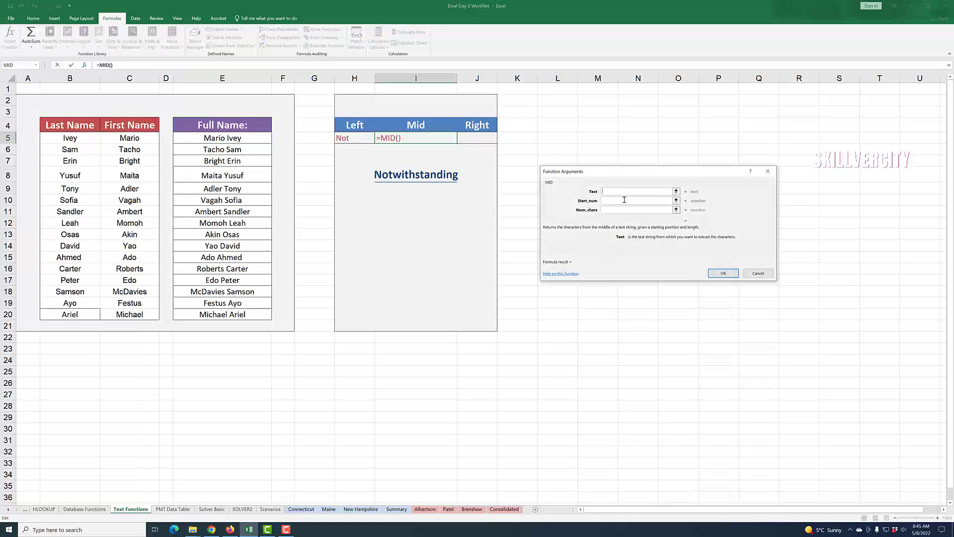
left_click(410, 178)
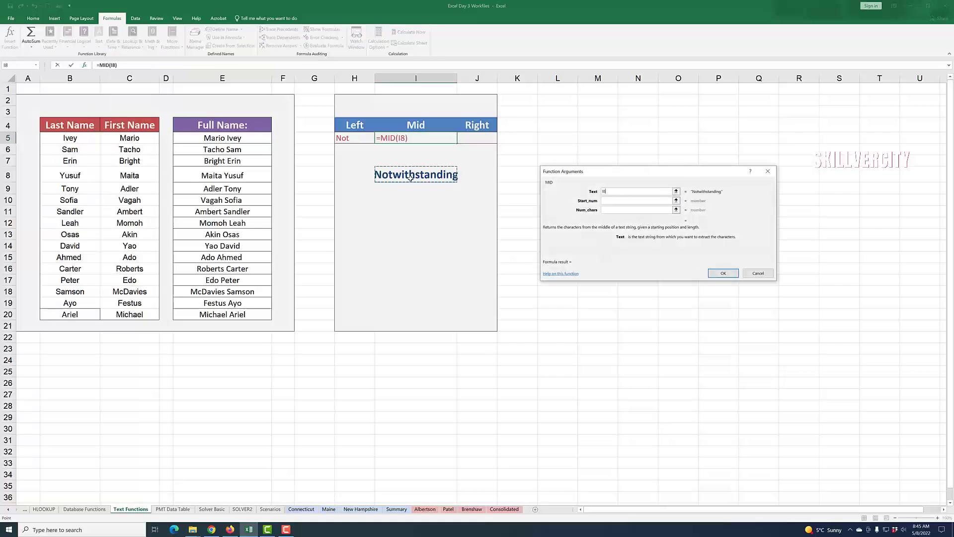
left_click(611, 201)
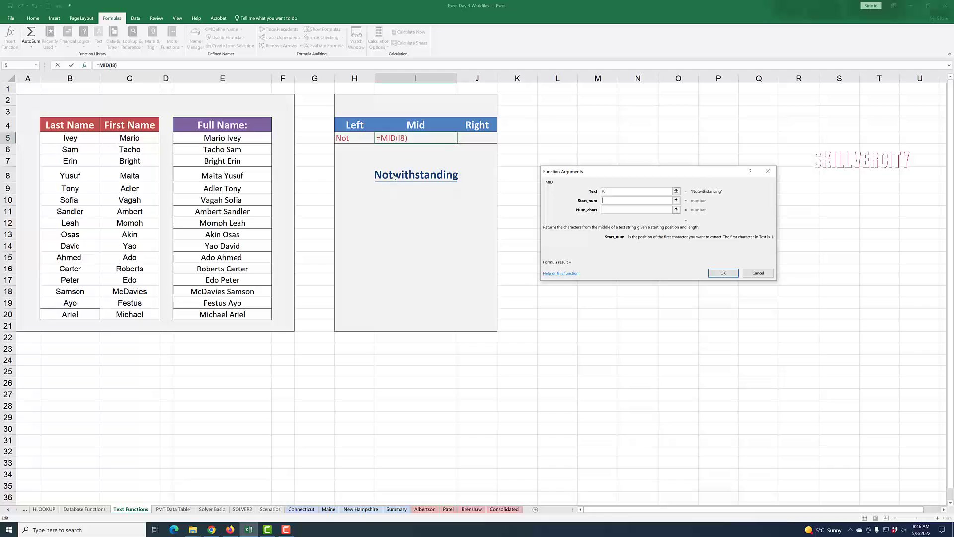
type("4")
left_click(607, 210)
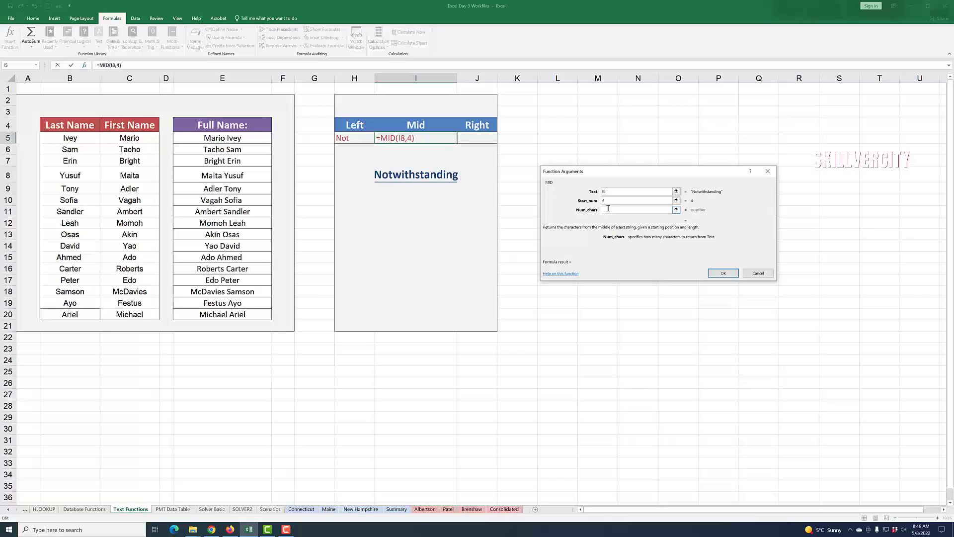
type("4")
left_click(720, 274)
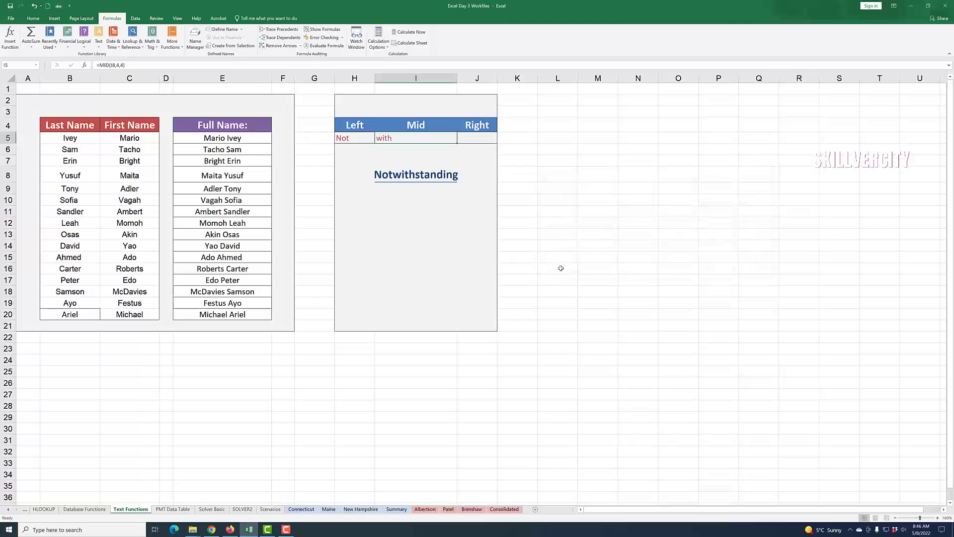
Step: Insert a RIGHT function in J5 that extracts the last 8 characters from the word in I8
left_click(478, 140)
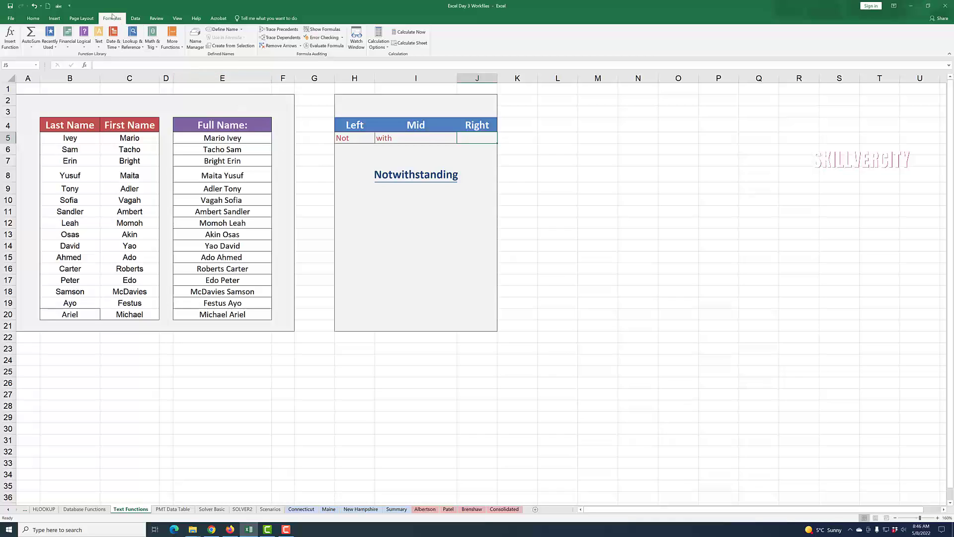
left_click(98, 43)
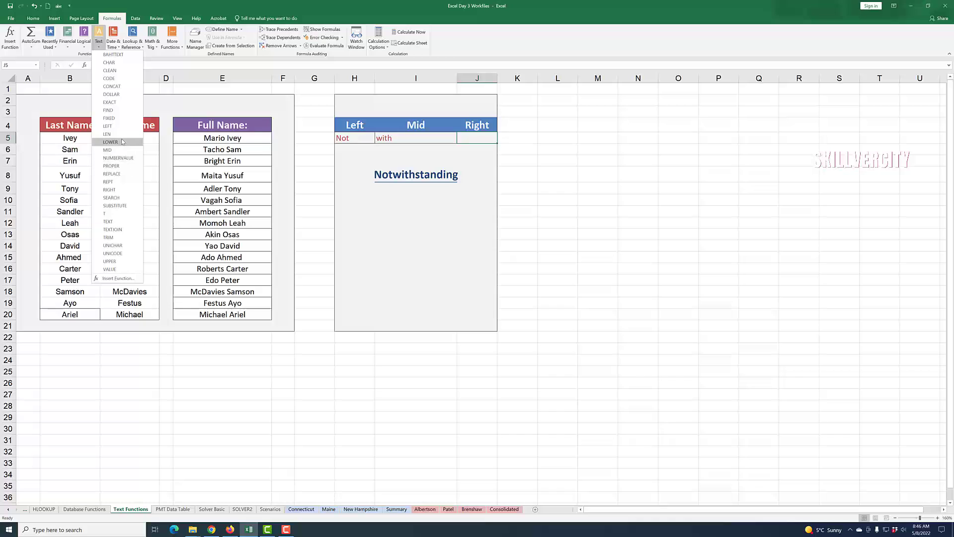
left_click(109, 189)
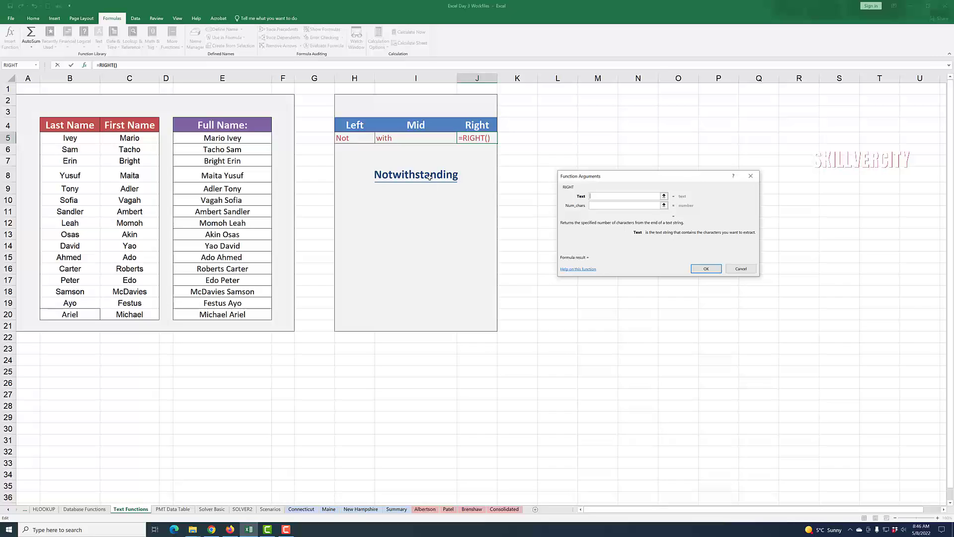
left_click(429, 177)
left_click(605, 207)
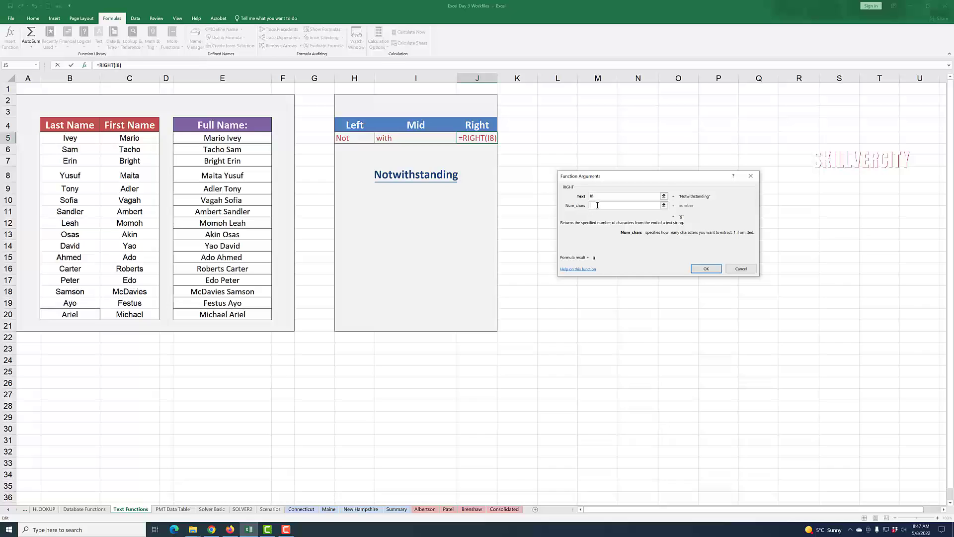
type("8")
left_click(706, 269)
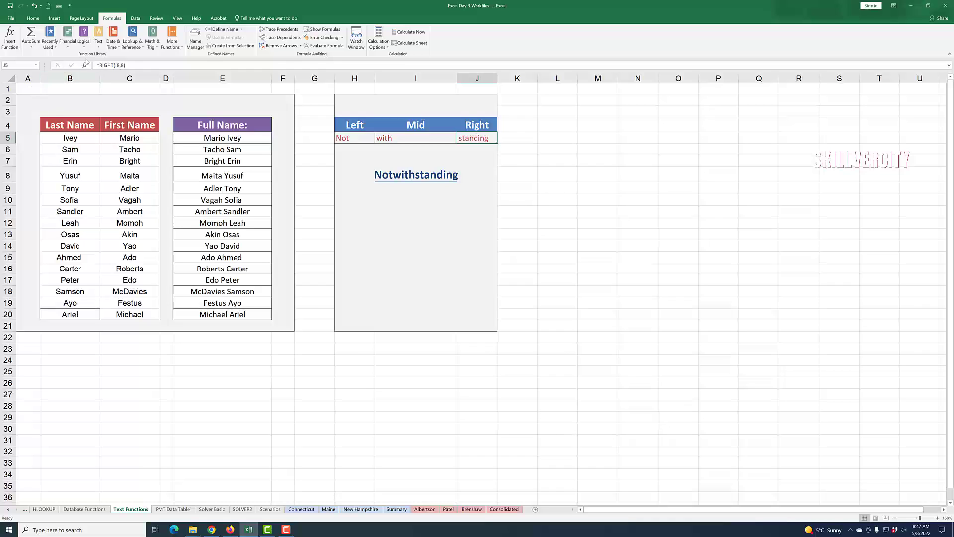
left_click(99, 46)
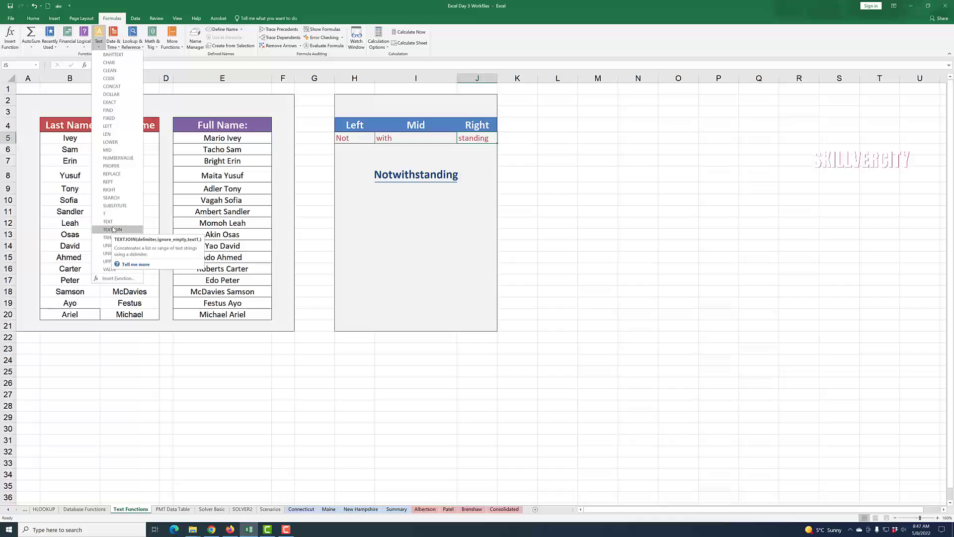
left_click(286, 530)
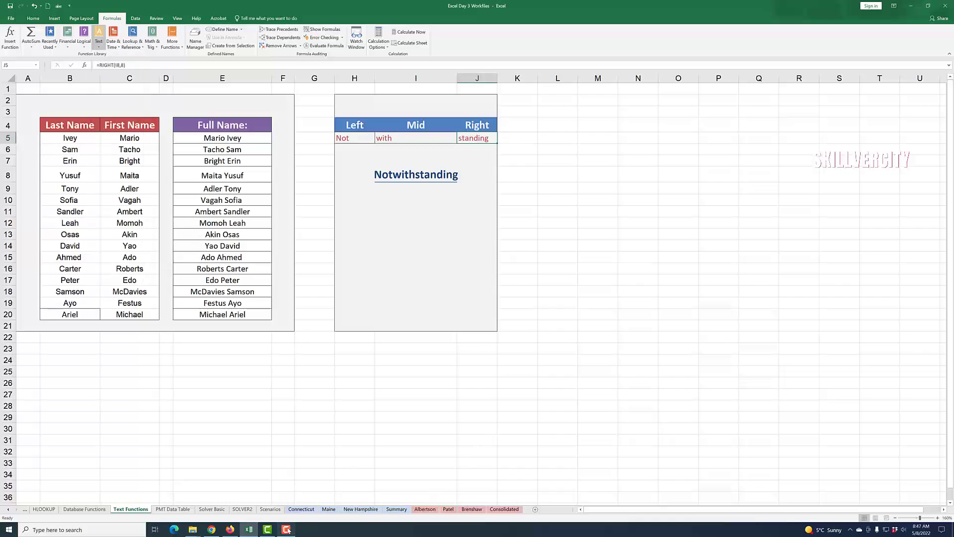